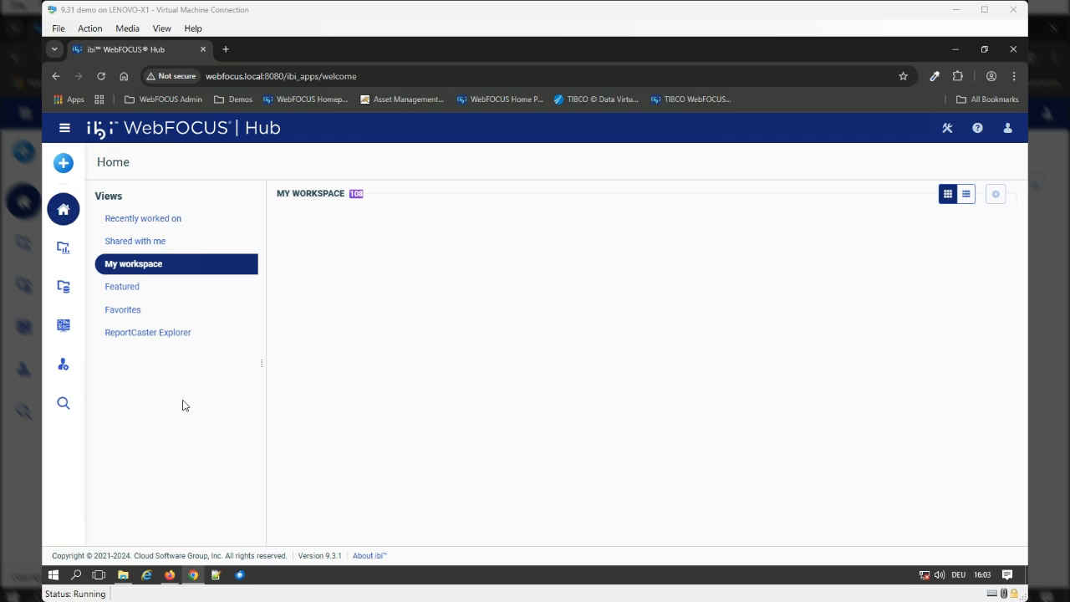
Start a new assembled visualization page based on the Grid 2-1 template.
left_click(69, 165)
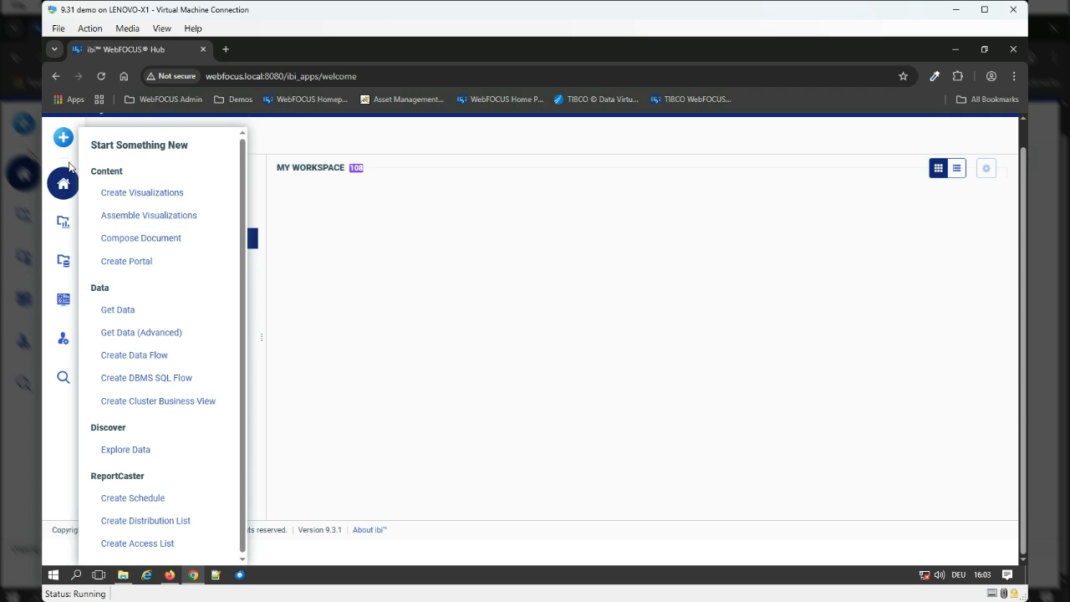
left_click(187, 217)
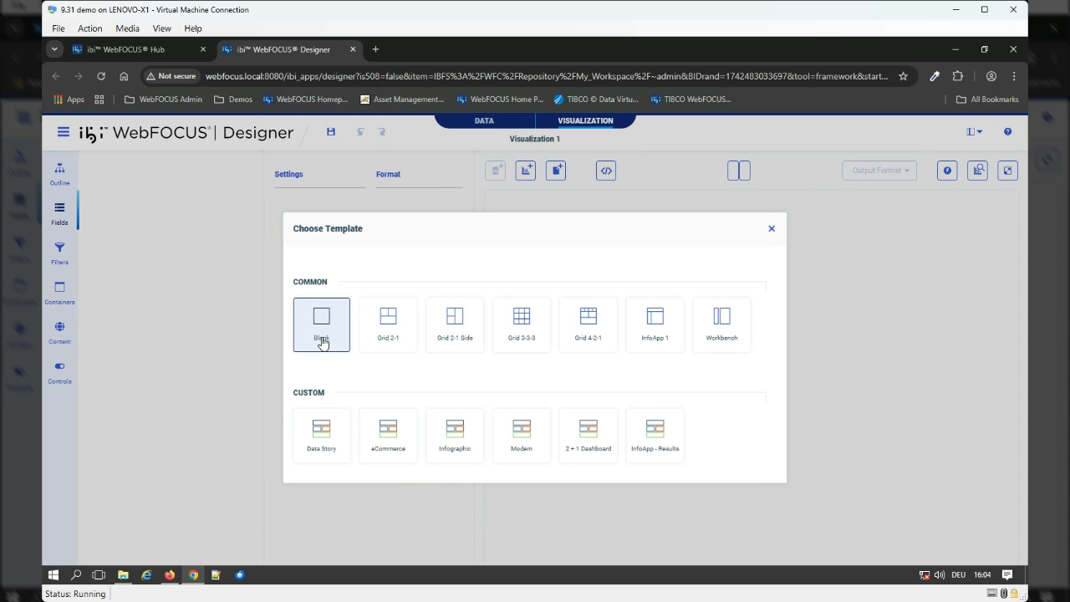
left_click(388, 310)
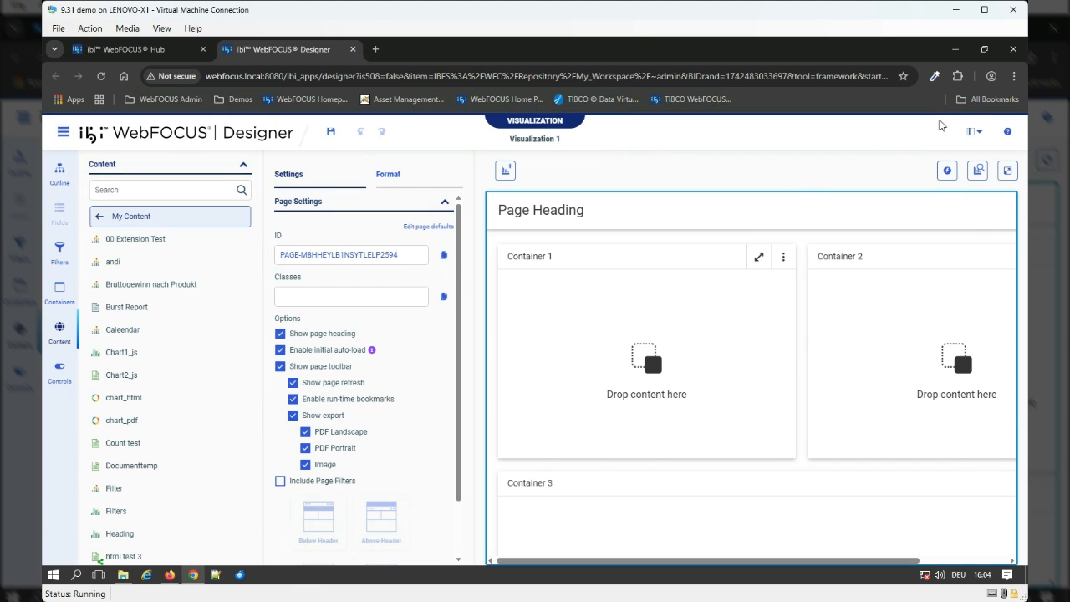
Hide both the Resources and the Settings/Format areas so the page canvas fills the window.
left_click(974, 131)
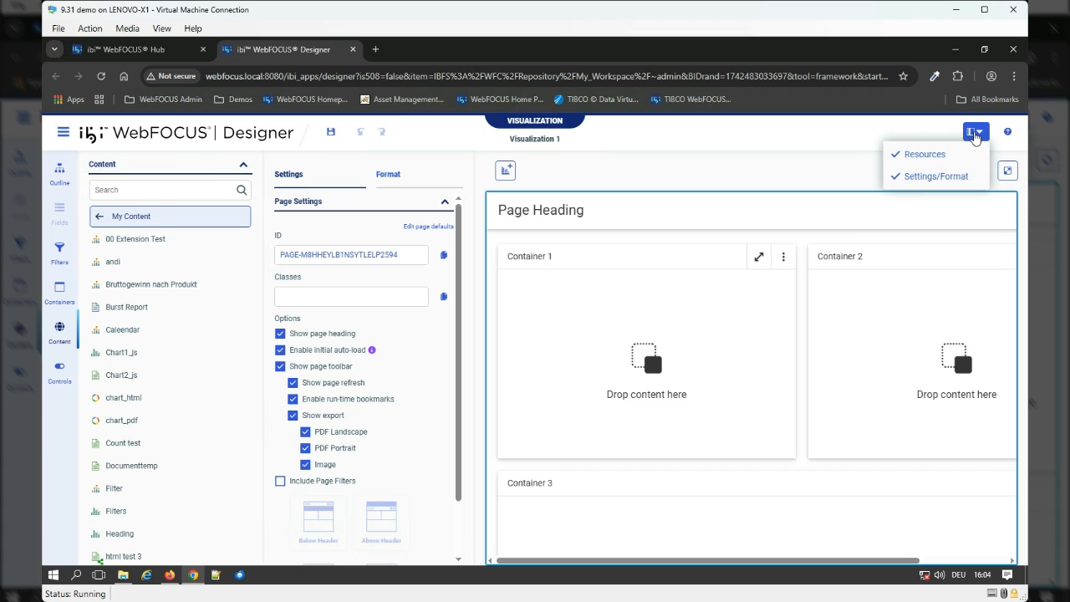
left_click(924, 155)
left_click(974, 131)
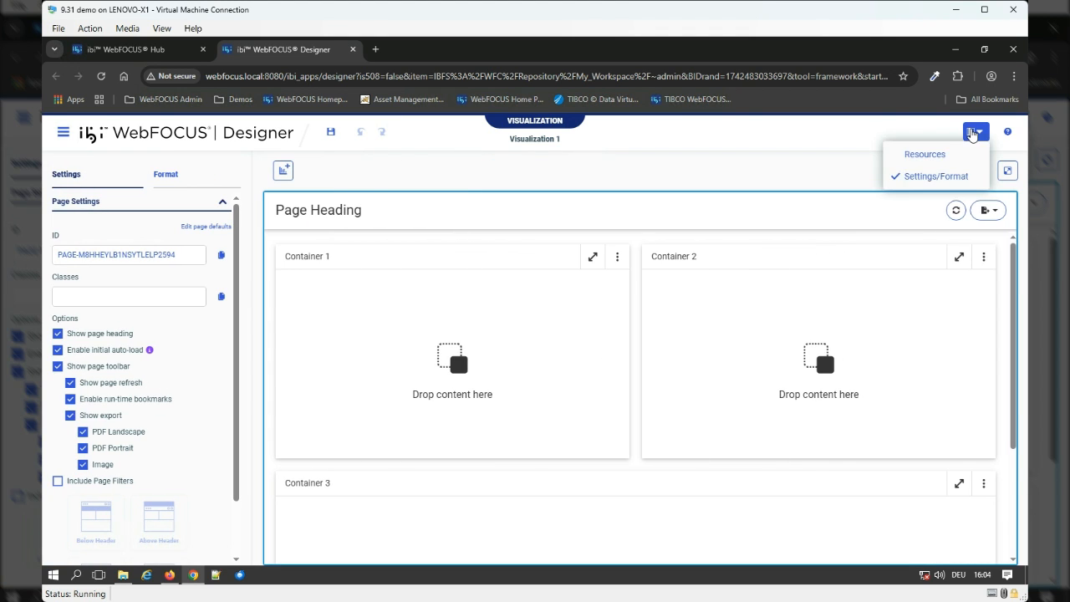
left_click(937, 177)
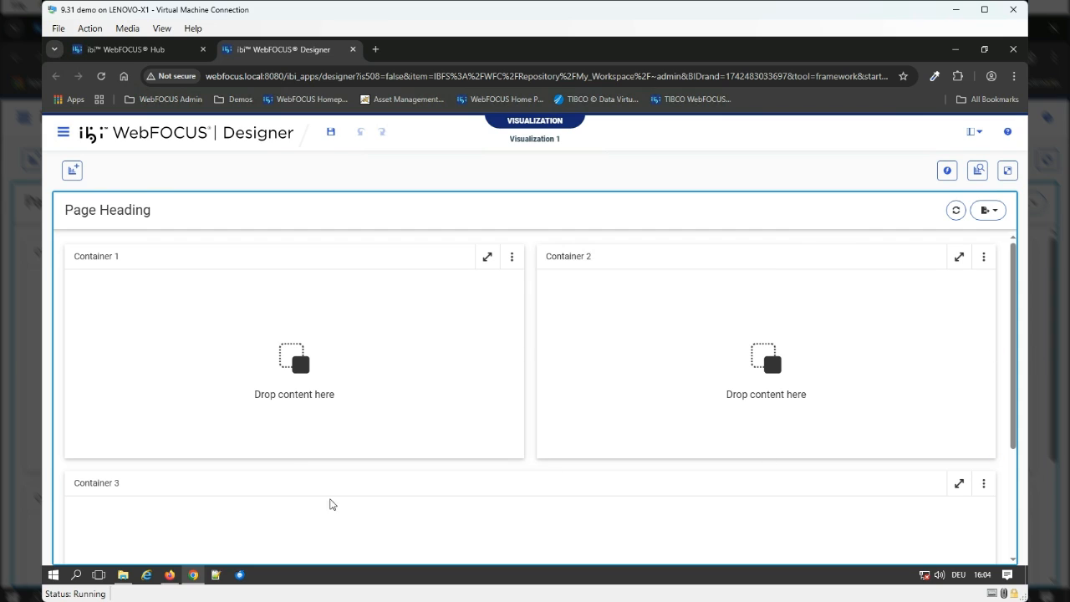
left_click(187, 430)
left_click_drag(1014, 470, 1017, 261)
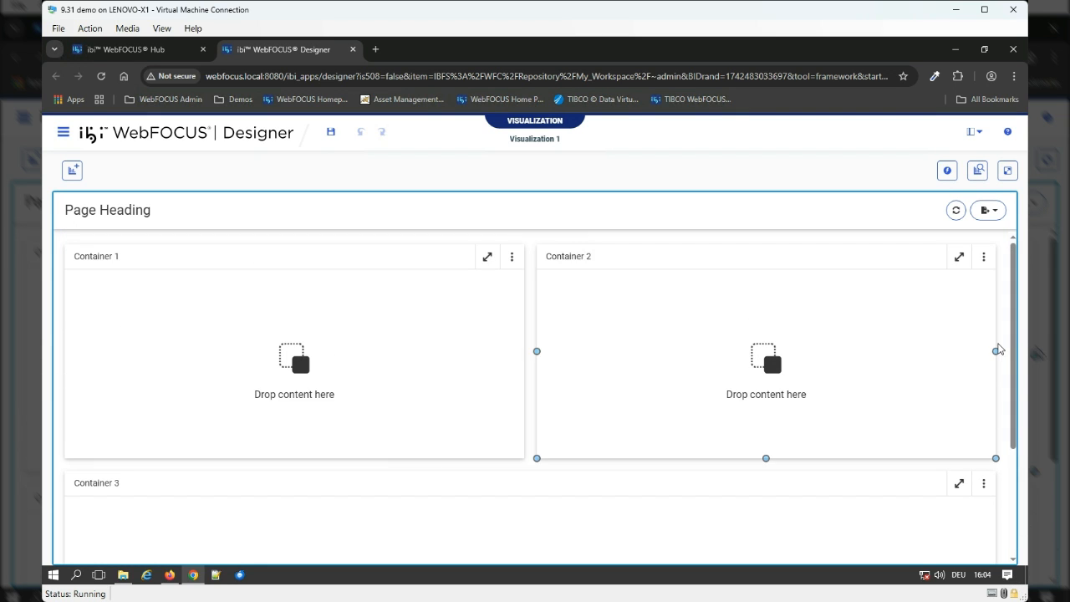
Narrow Container 2 by one grid column and insert a new section above the existing one.
left_click_drag(997, 352, 947, 356)
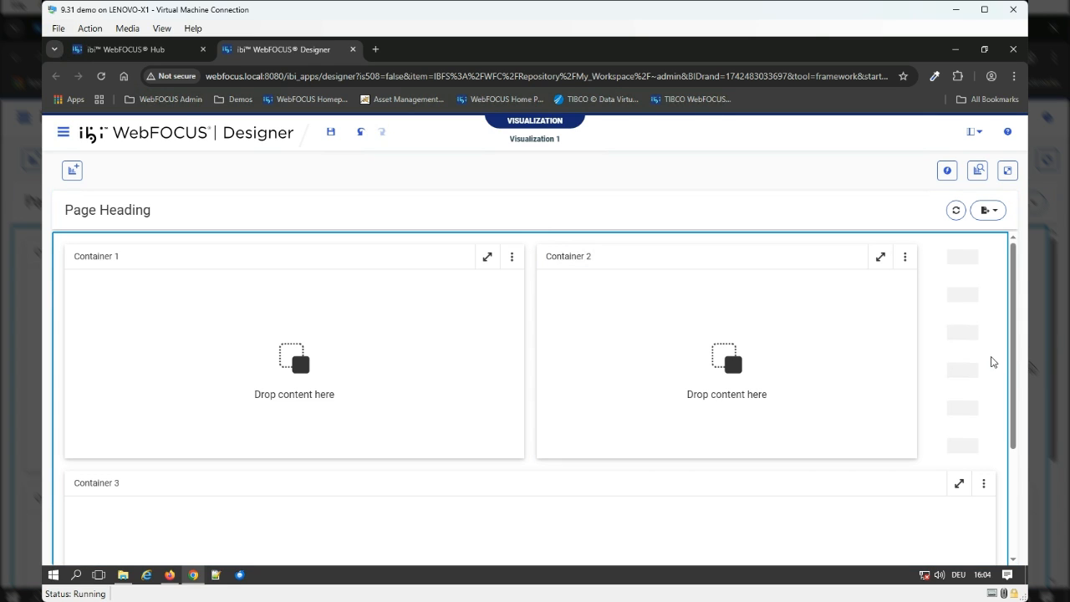
left_click(991, 258)
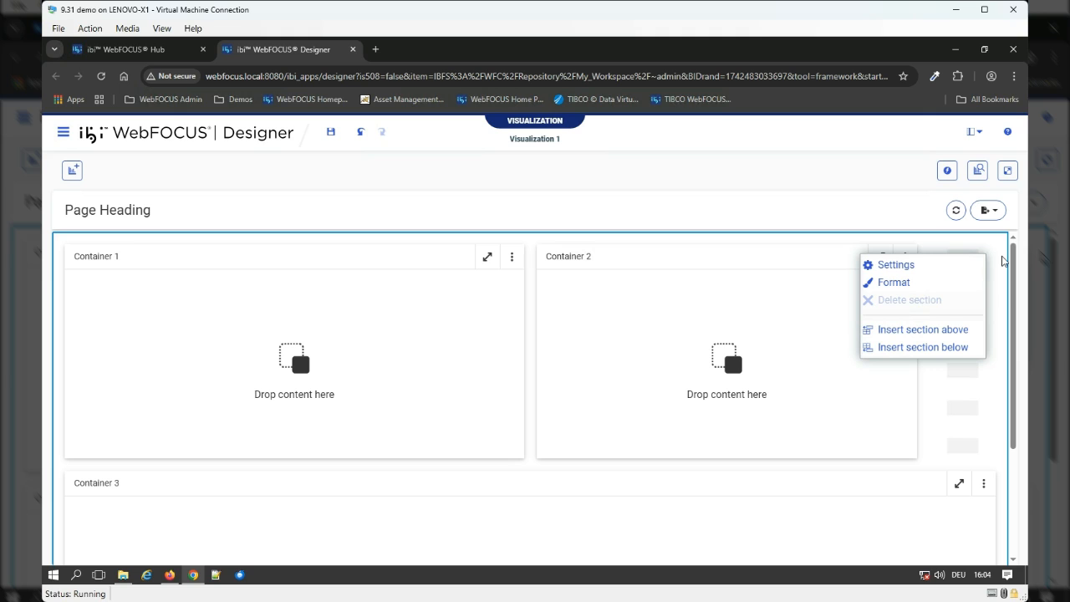
left_click(954, 331)
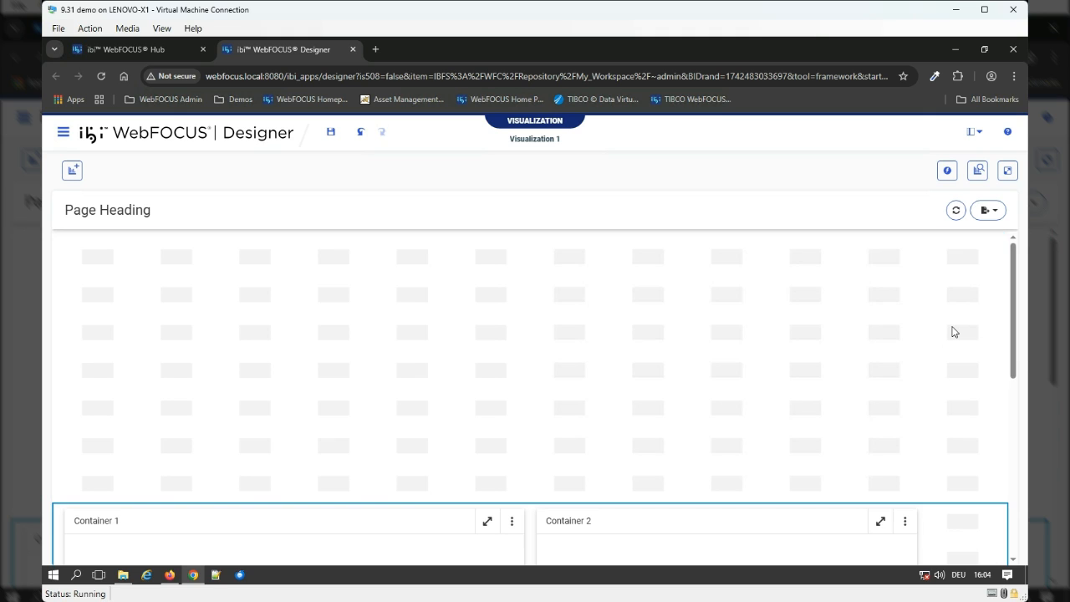
Widen Container 2 back to the full width of its section and select the empty section above it.
scroll(973, 394, "down", 4)
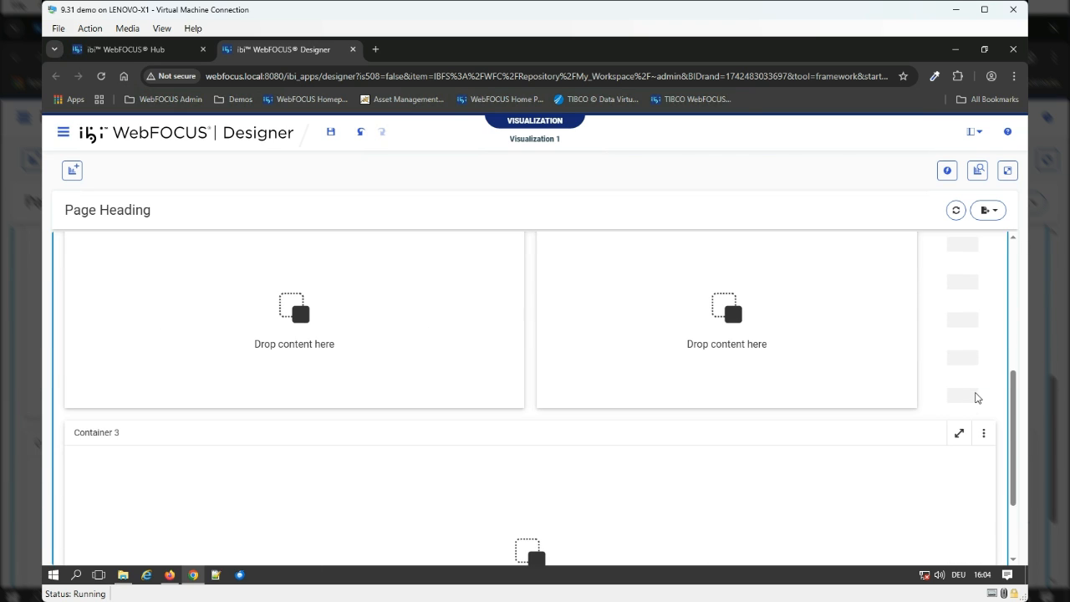
scroll(973, 395, "up", 3)
scroll(897, 359, "up", 2)
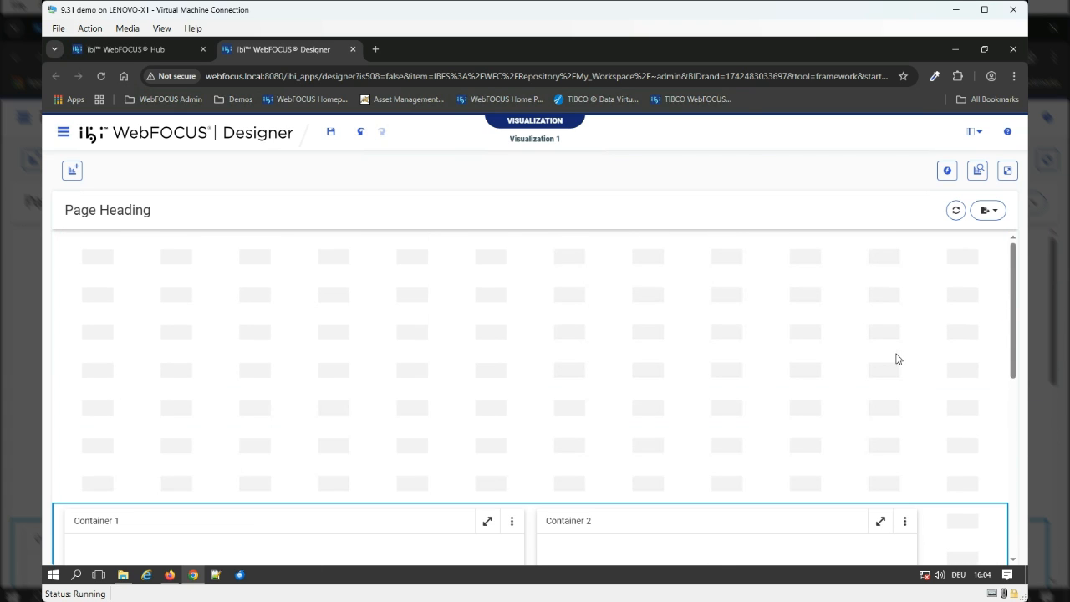
scroll(897, 358, "down", 4)
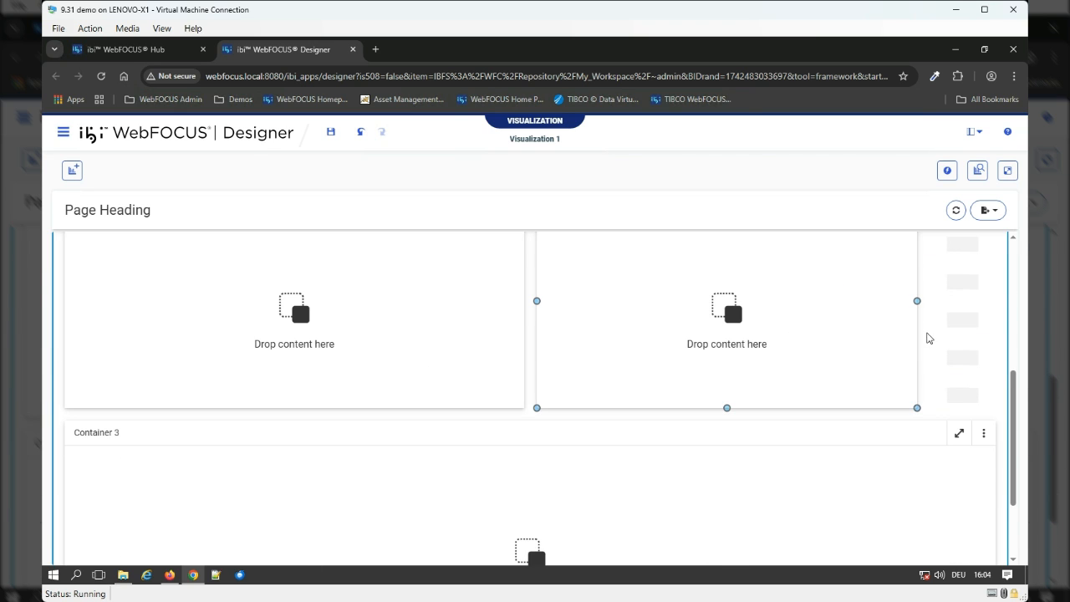
scroll(929, 337, "up", 1)
left_click_drag(942, 309, 995, 312)
scroll(895, 309, "up", 2)
left_click(597, 299)
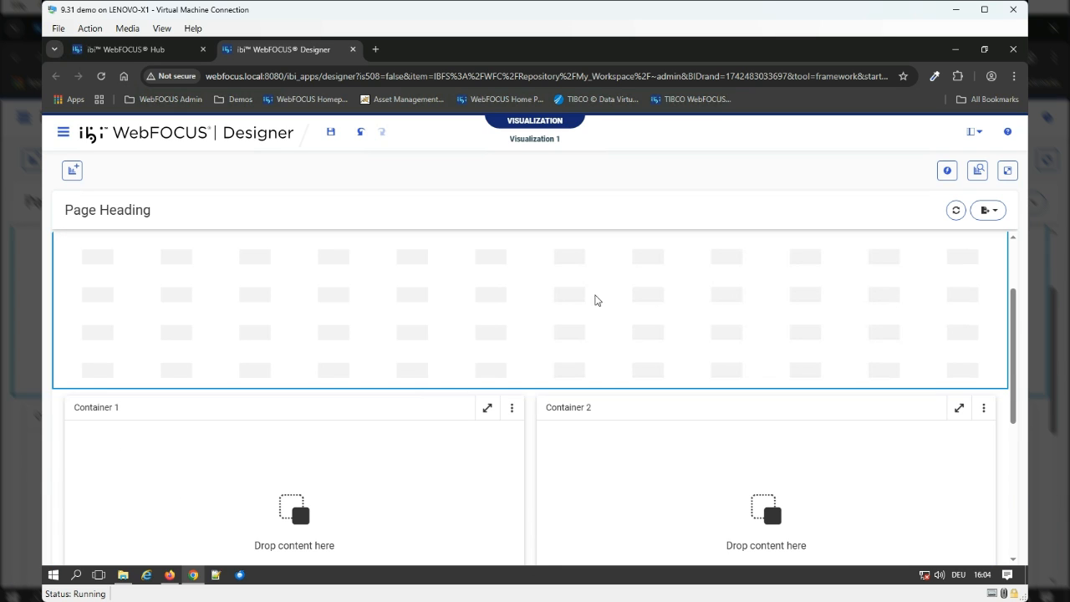
scroll(623, 290, "up", 2)
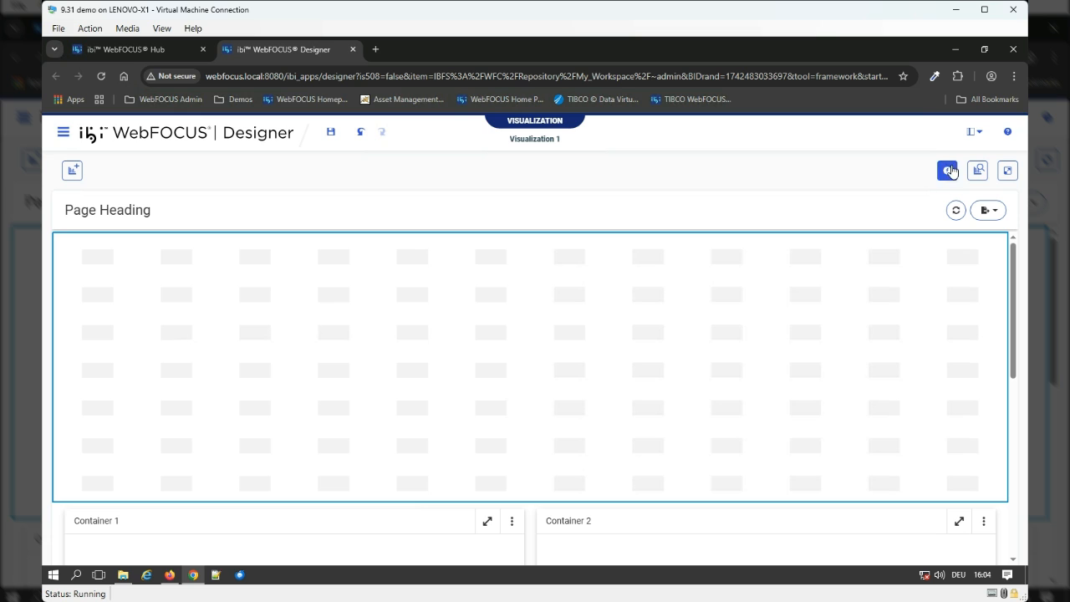
Show the Resources again and place an Accordion container in the left half of the empty section.
left_click(974, 131)
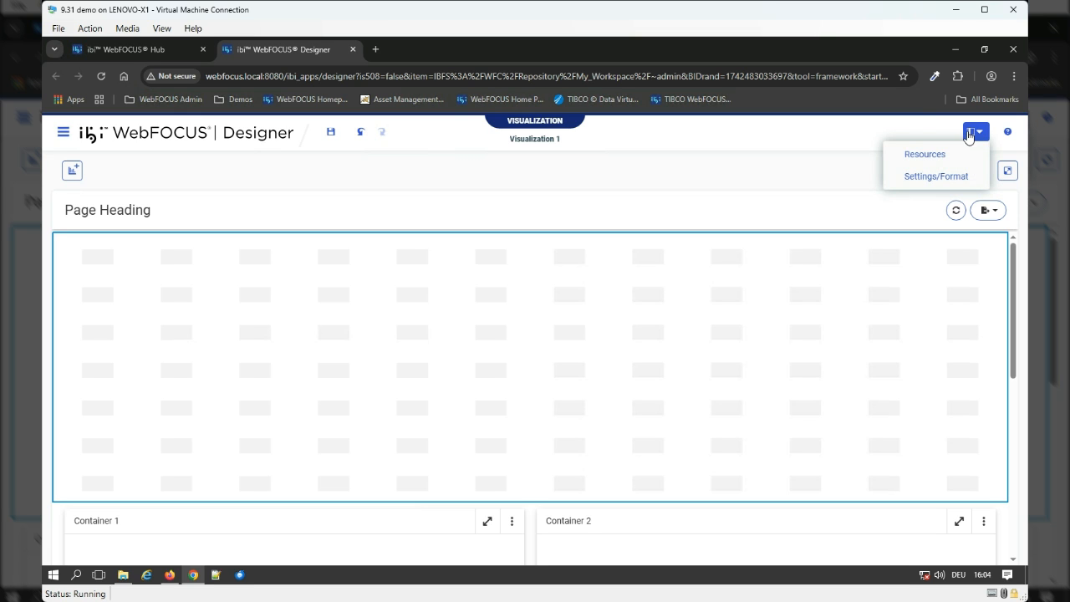
left_click(925, 154)
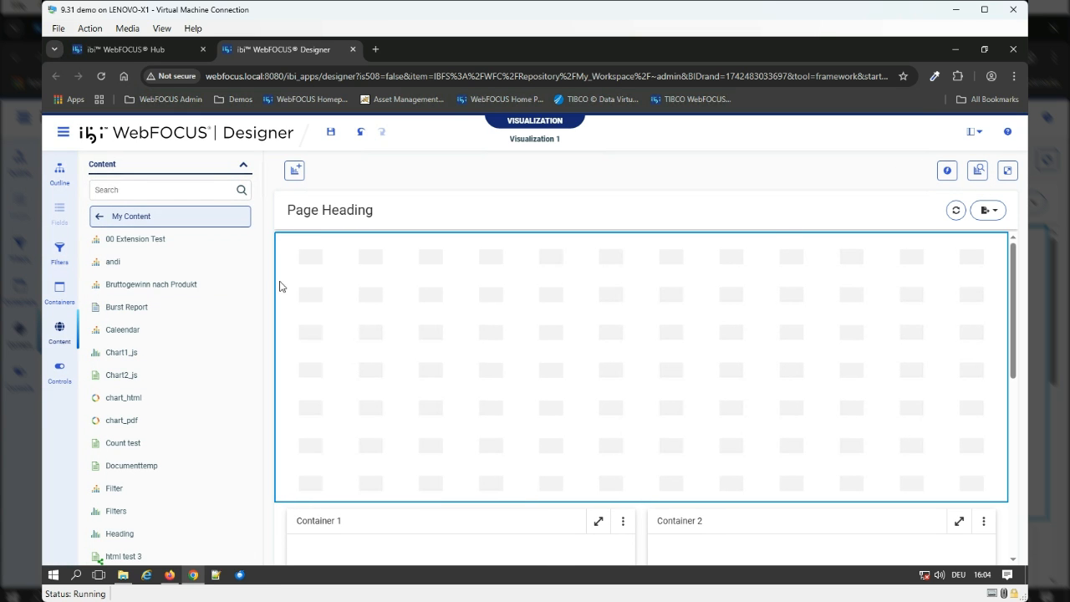
left_click(58, 299)
left_click_drag(112, 267, 358, 286)
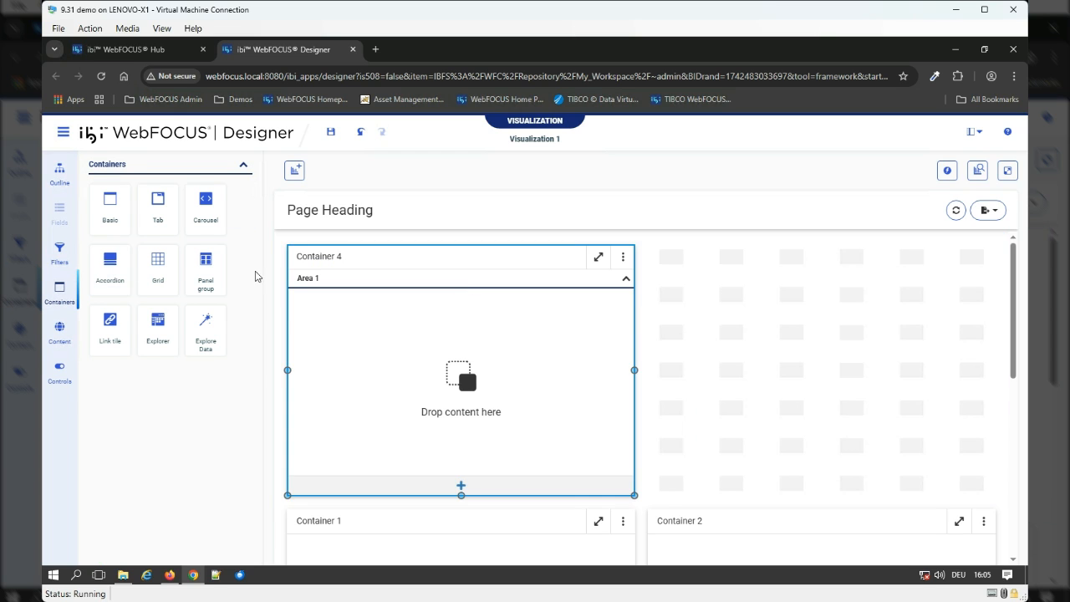
left_click_drag(181, 289, 802, 298)
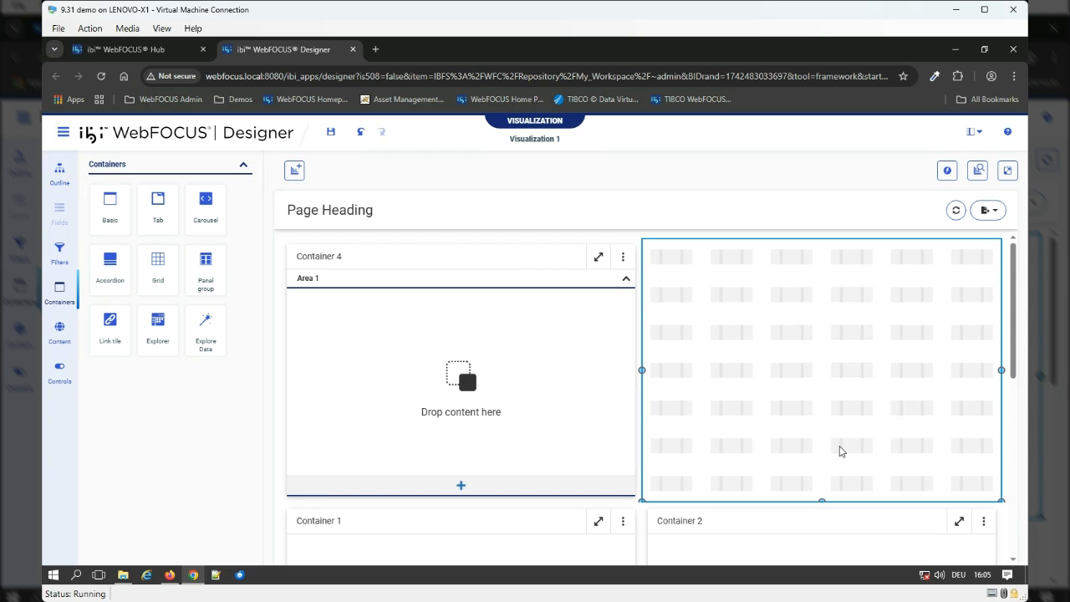
right_click(861, 409)
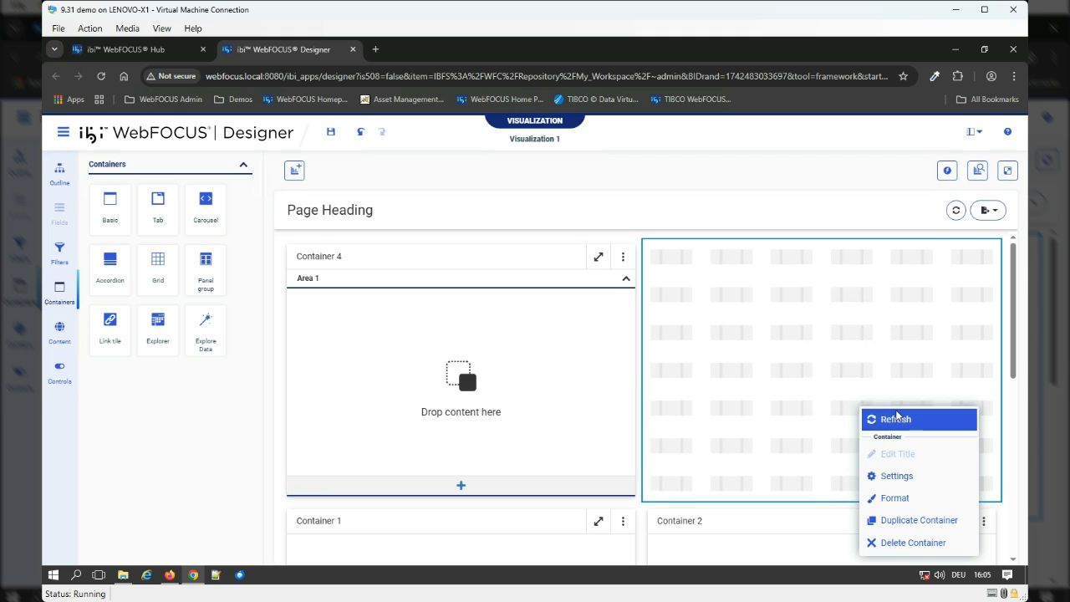
left_click(914, 542)
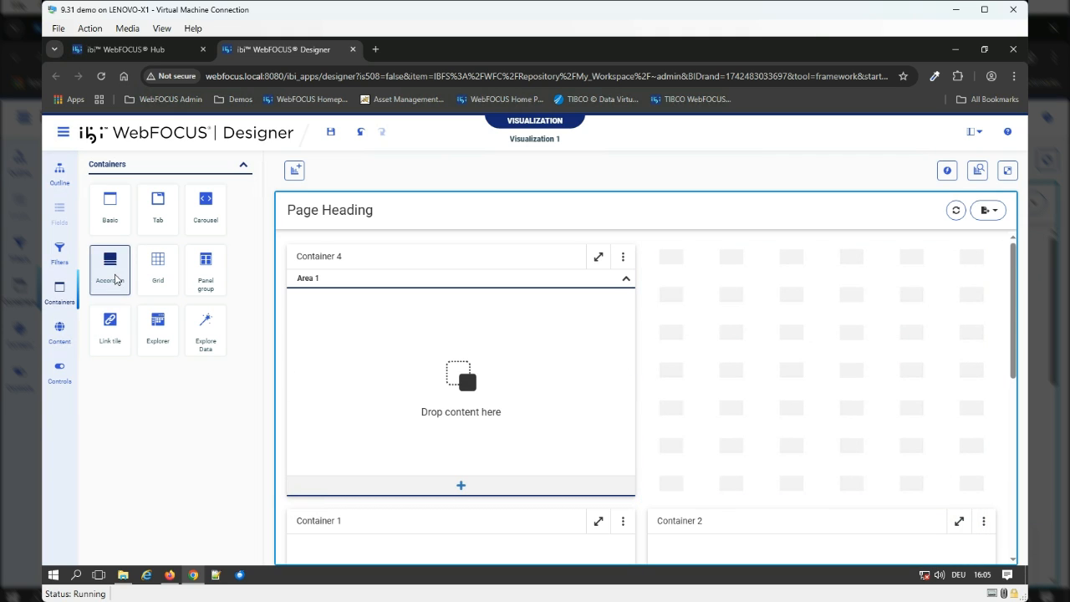
Place a Tab container beside the accordion and collapse both sections in the page outline.
left_click_drag(158, 205, 687, 304)
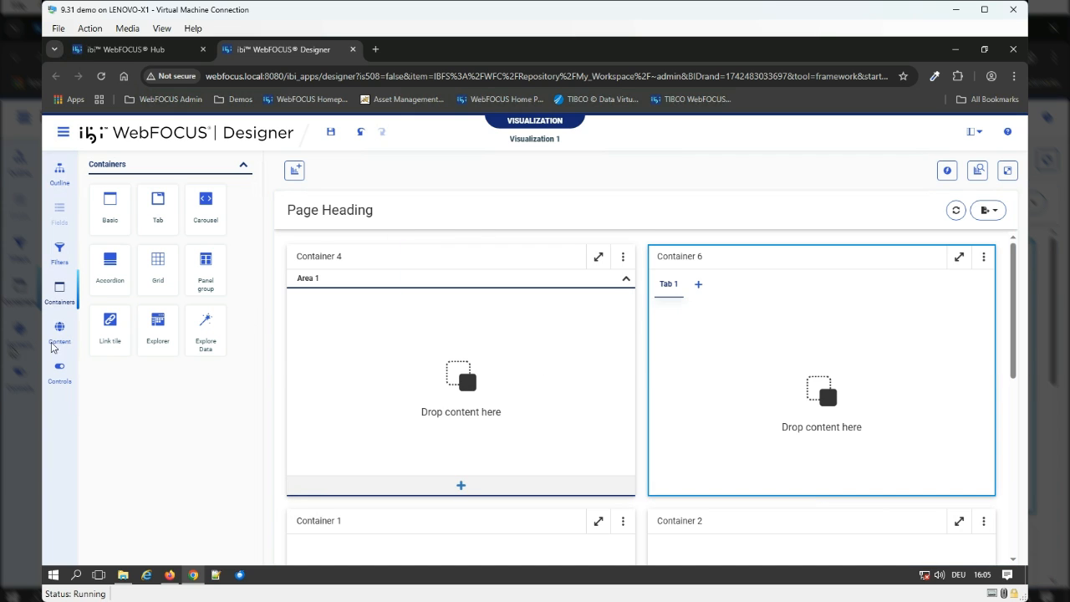
left_click(60, 173)
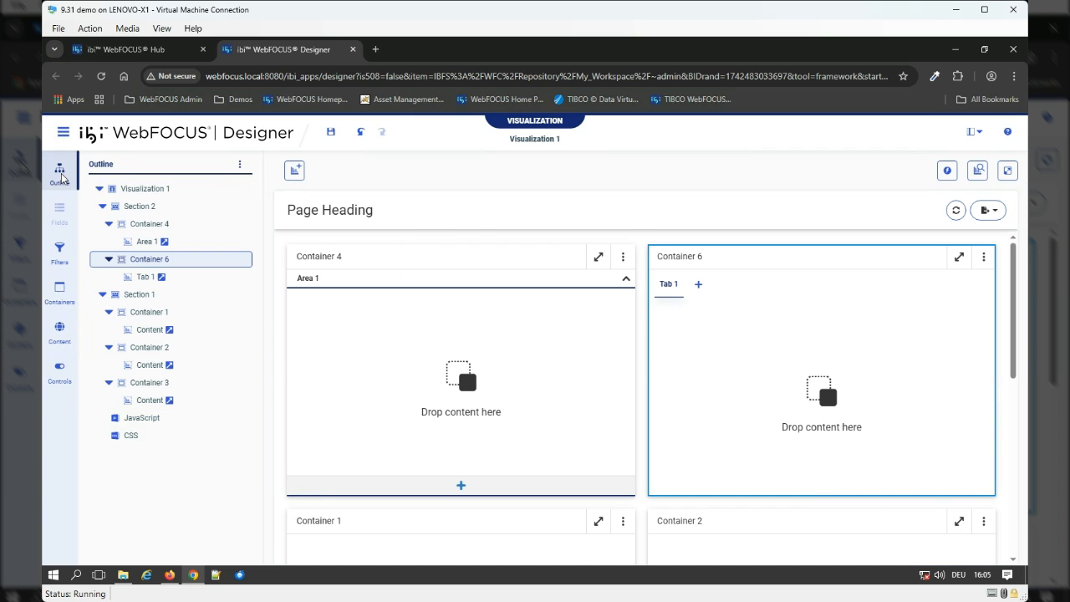
left_click(102, 207)
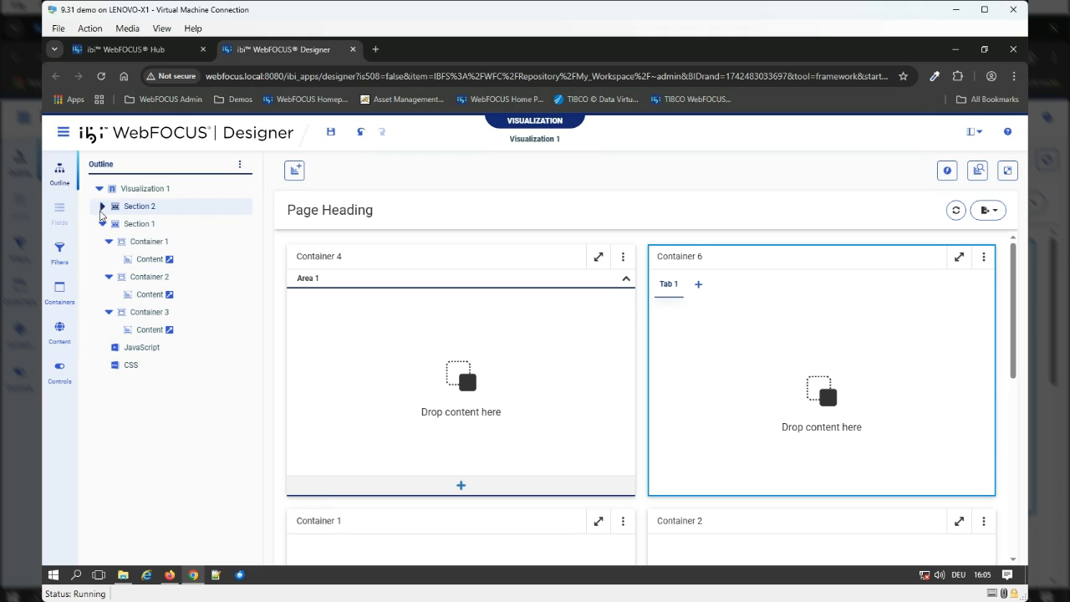
left_click(102, 222)
Rename Section 1 in the outline as Bottom.
right_click(153, 226)
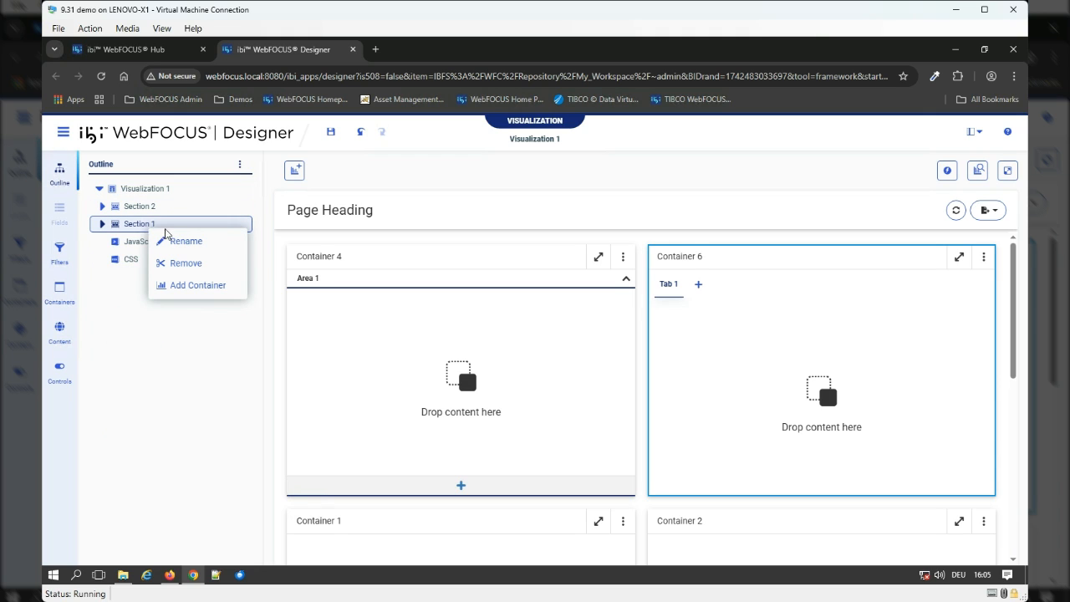
left_click(186, 240)
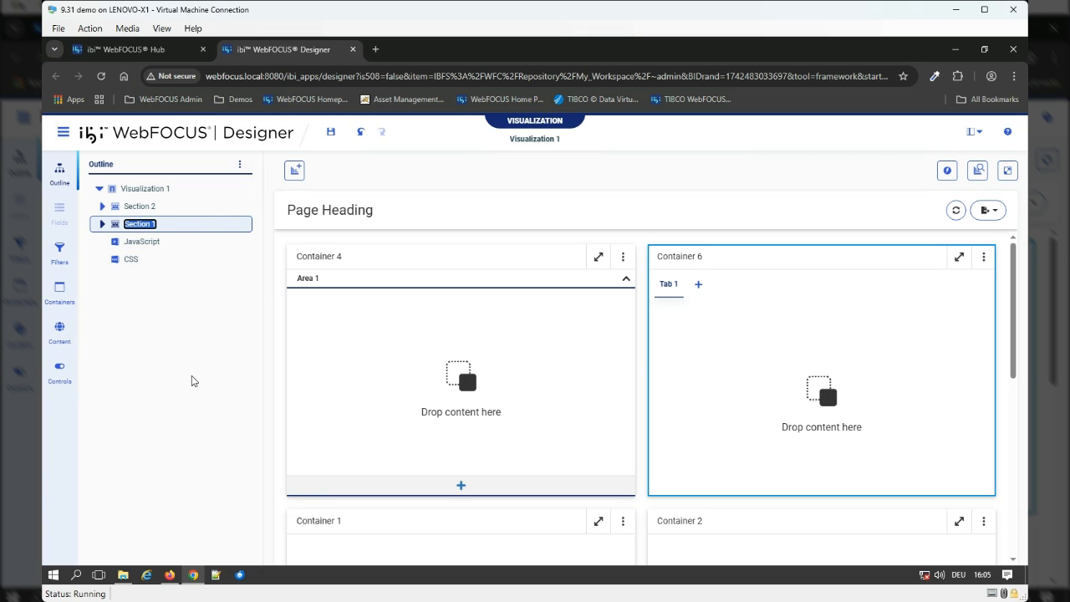
type("Bottom")
key("Return")
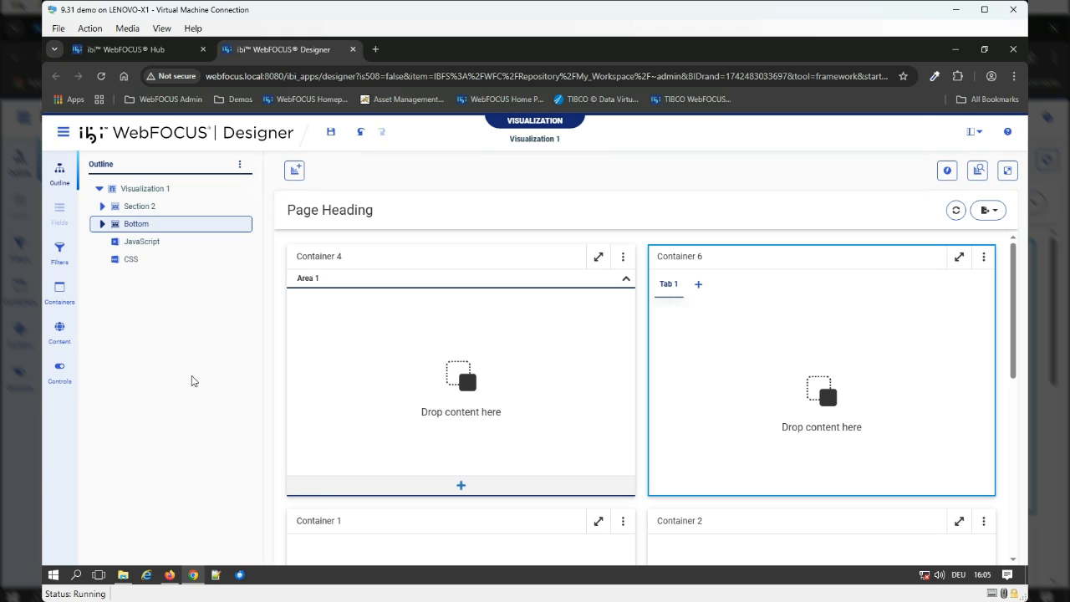
Rename Section 2 in the outline as Top and select that section.
left_click(145, 211)
right_click(145, 213)
left_click(199, 234)
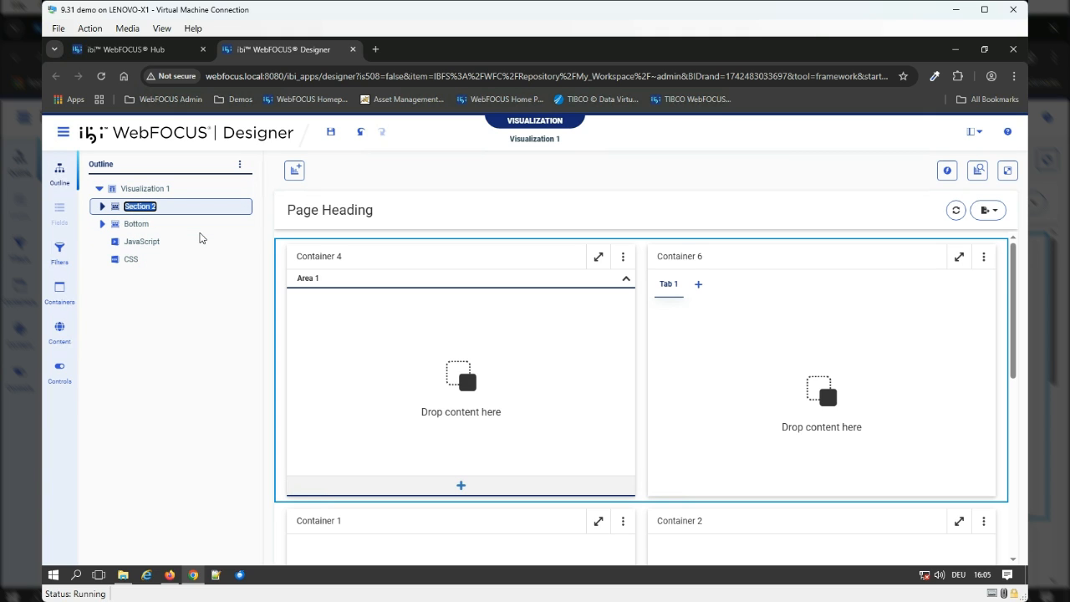
type("Top")
left_click(138, 229)
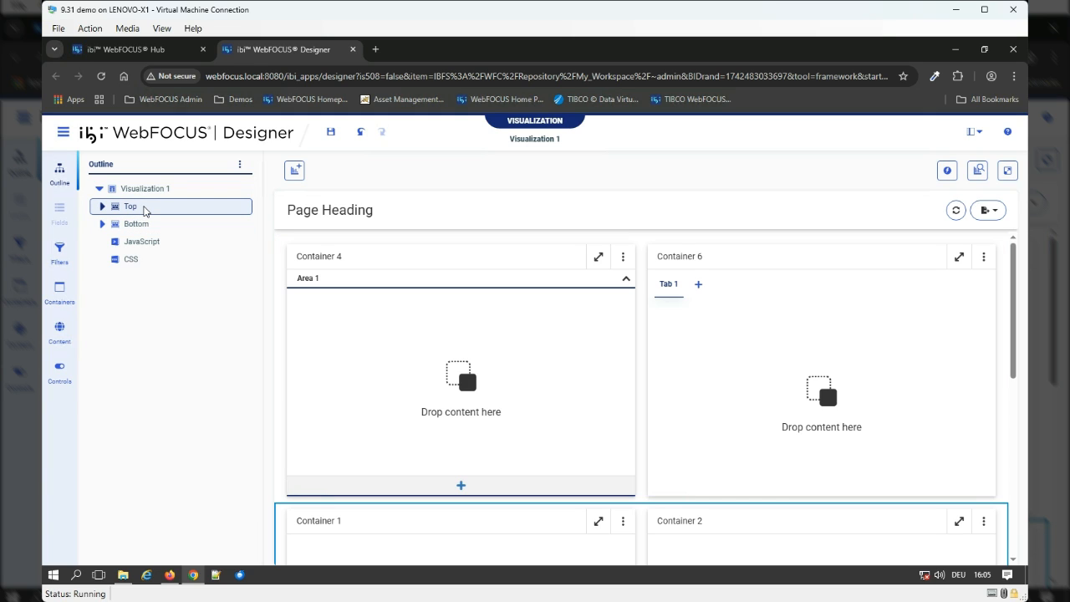
left_click(138, 223)
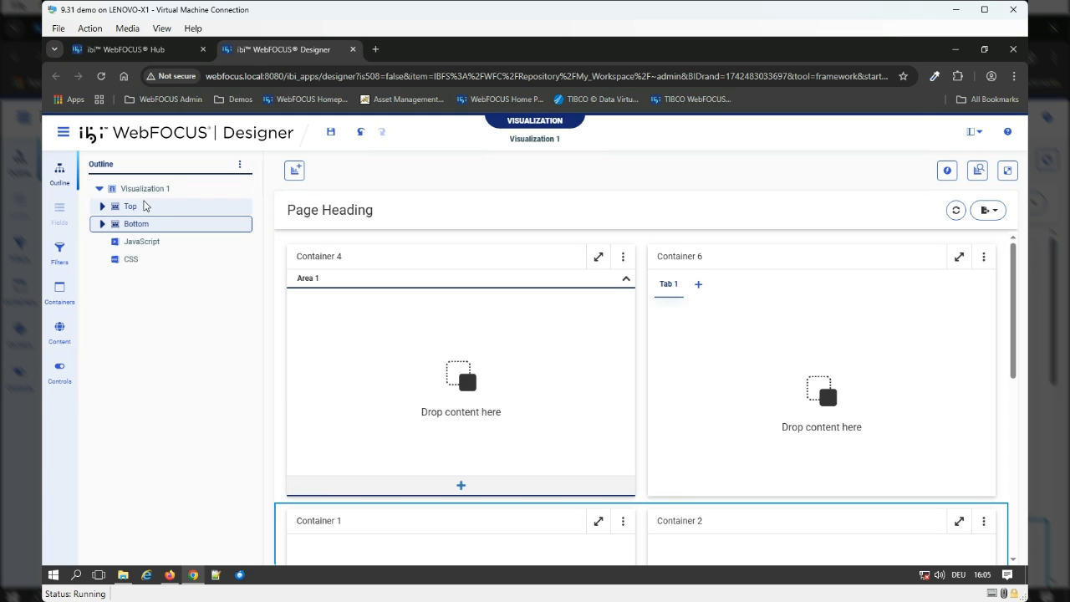
left_click(144, 206)
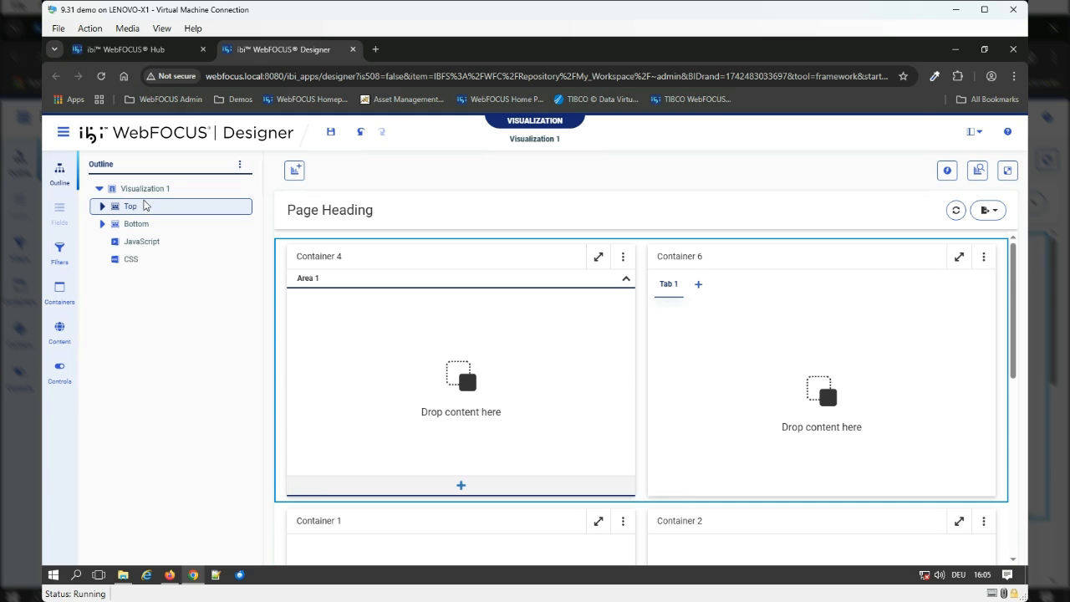
Show the Settings/Format area and make the Top section collapsible.
left_click(970, 131)
left_click(943, 175)
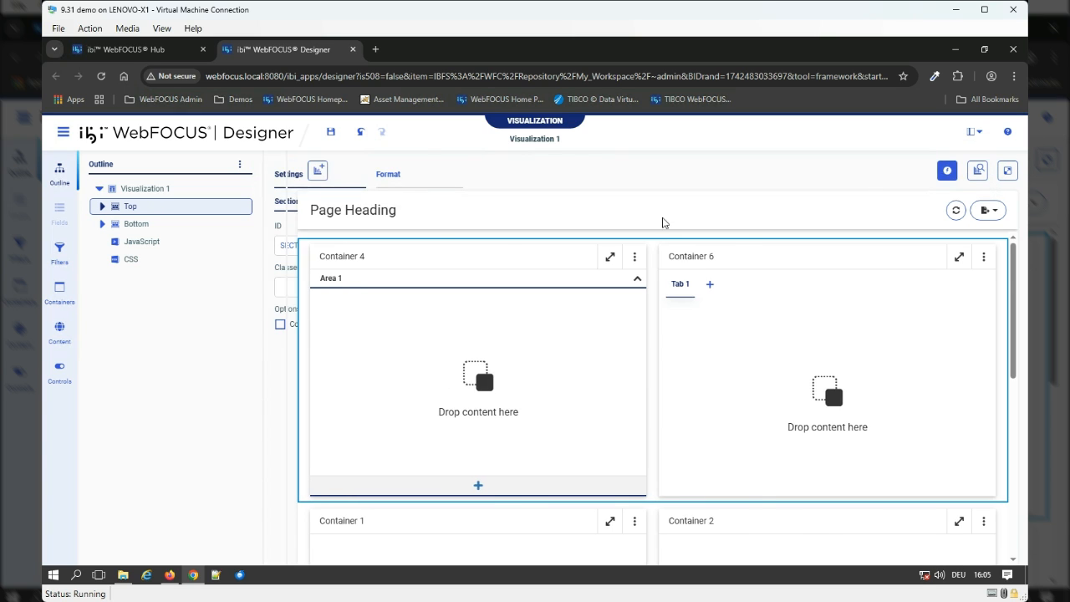
left_click(313, 322)
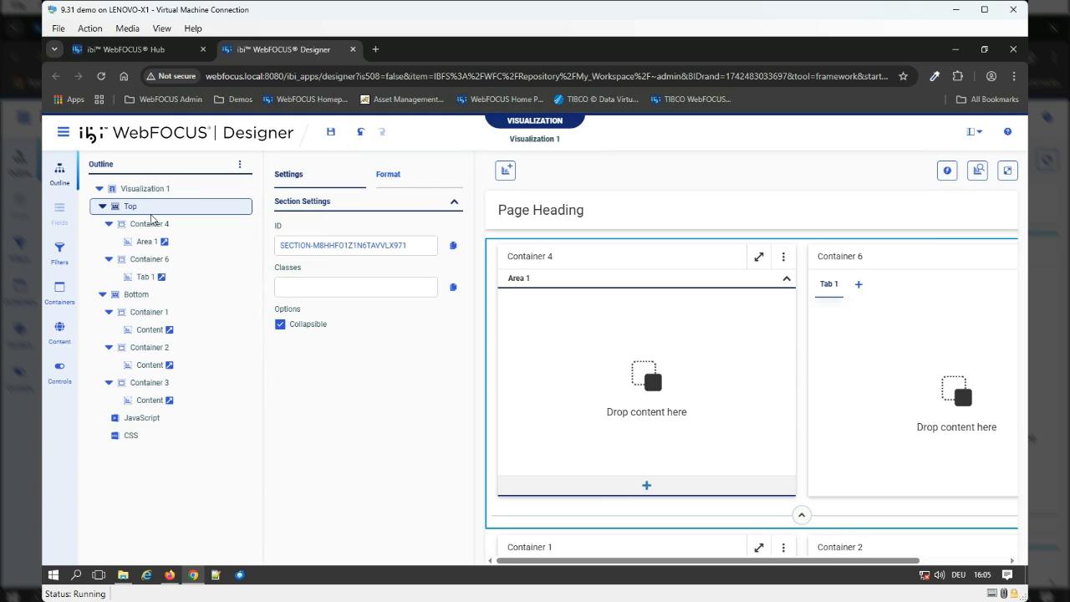
Toggle the Collapsible option of the Bottom section and preview the page in a new browser tab.
left_click(136, 299)
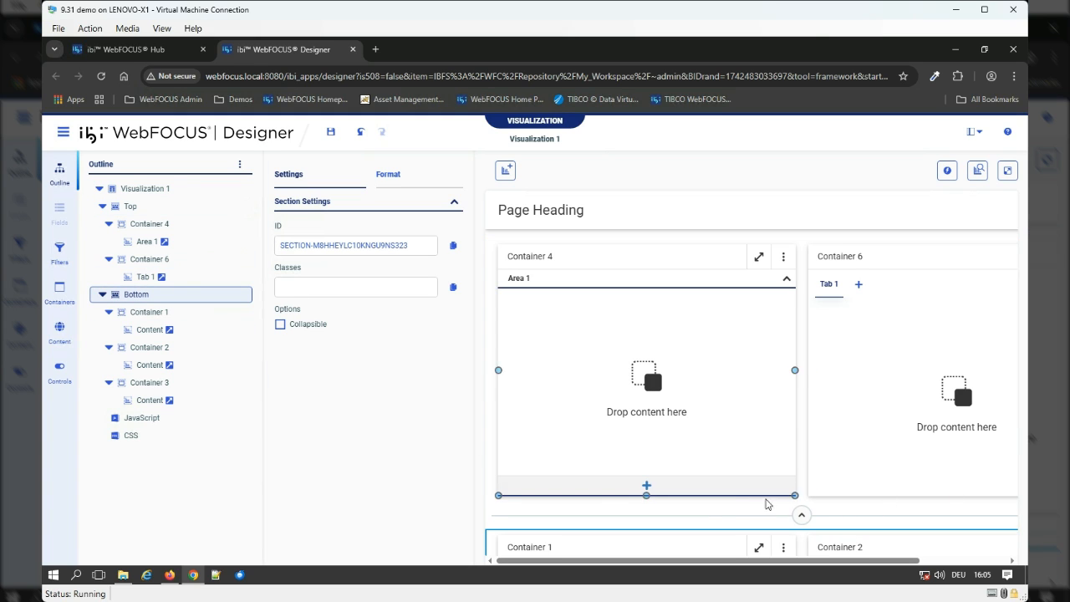
left_click(305, 320)
left_click(298, 324)
left_click(1007, 173)
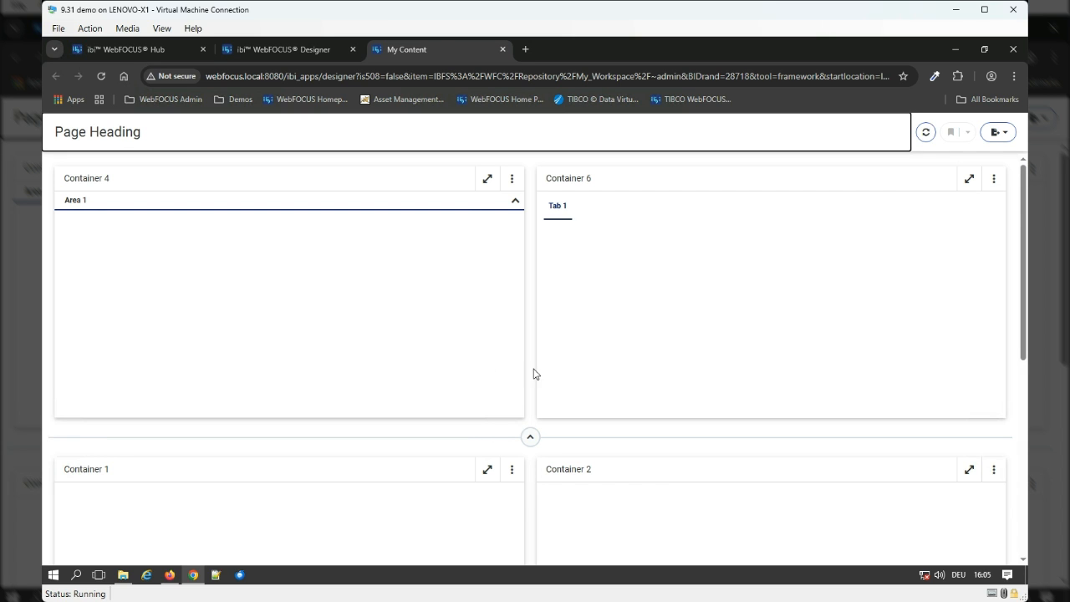
Test the collapsible sections in the preview by collapsing Top and Bottom and expanding both again.
left_click(530, 436)
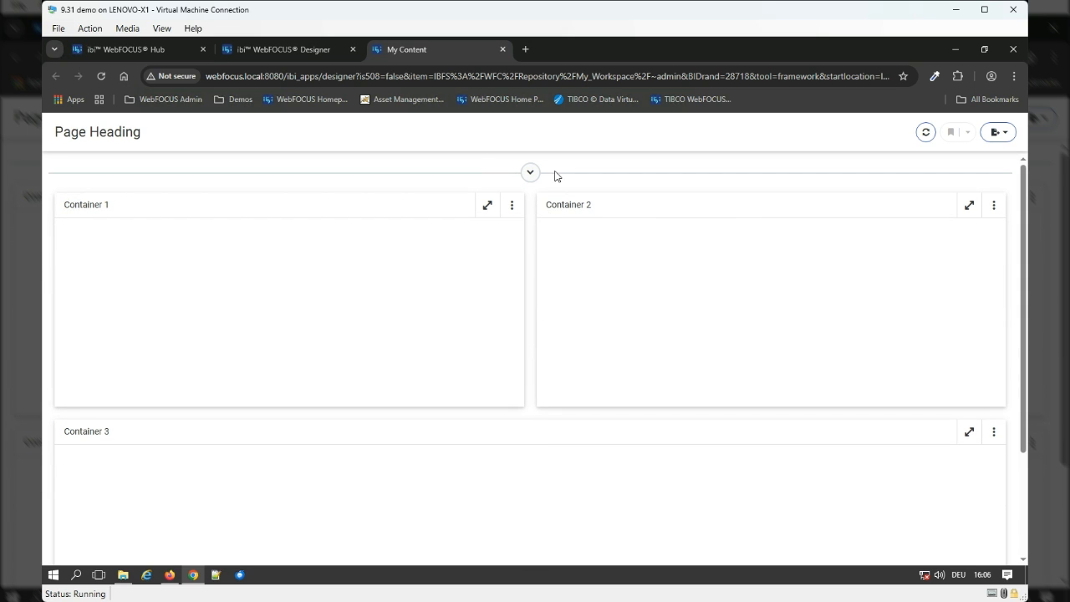
scroll(574, 383, "down", 2)
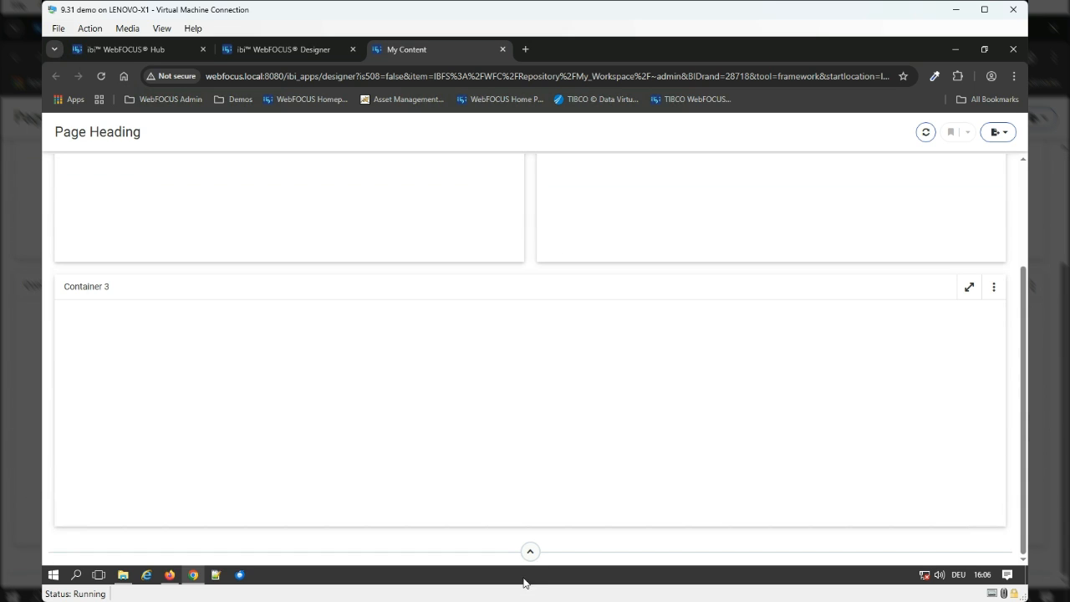
left_click(530, 552)
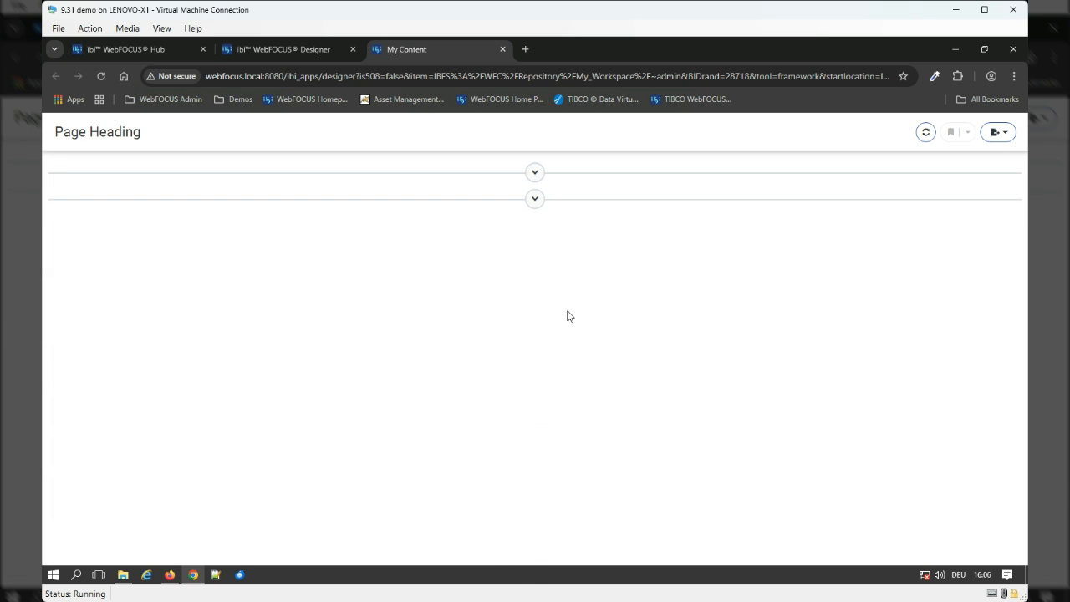
left_click(532, 200)
left_click(530, 173)
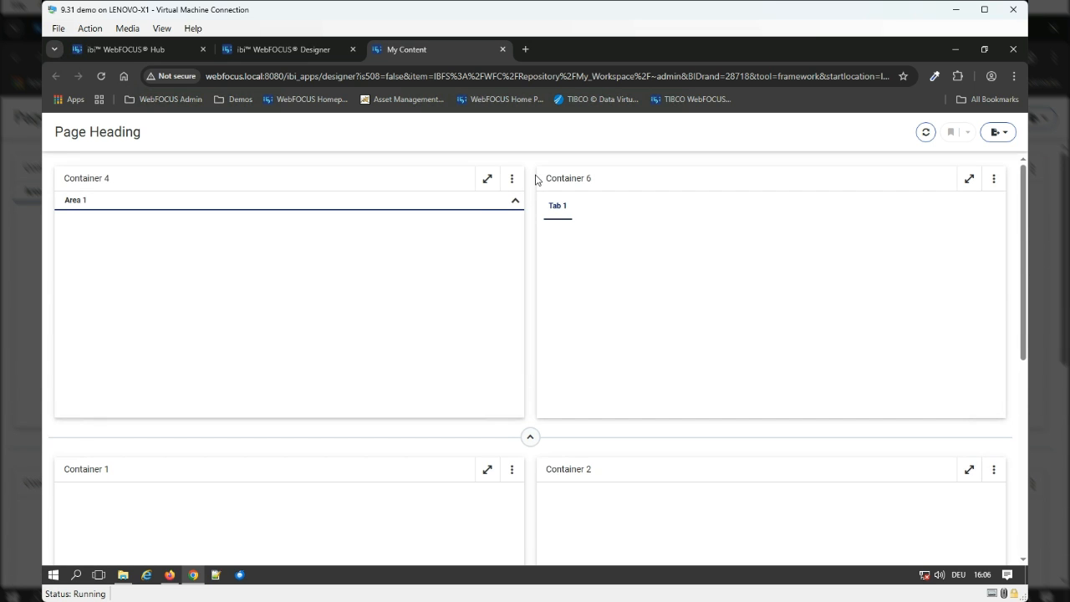
Collapse and re-expand the Top section in the preview, ending with both the Top and Bottom sections collapsed.
left_click(528, 437)
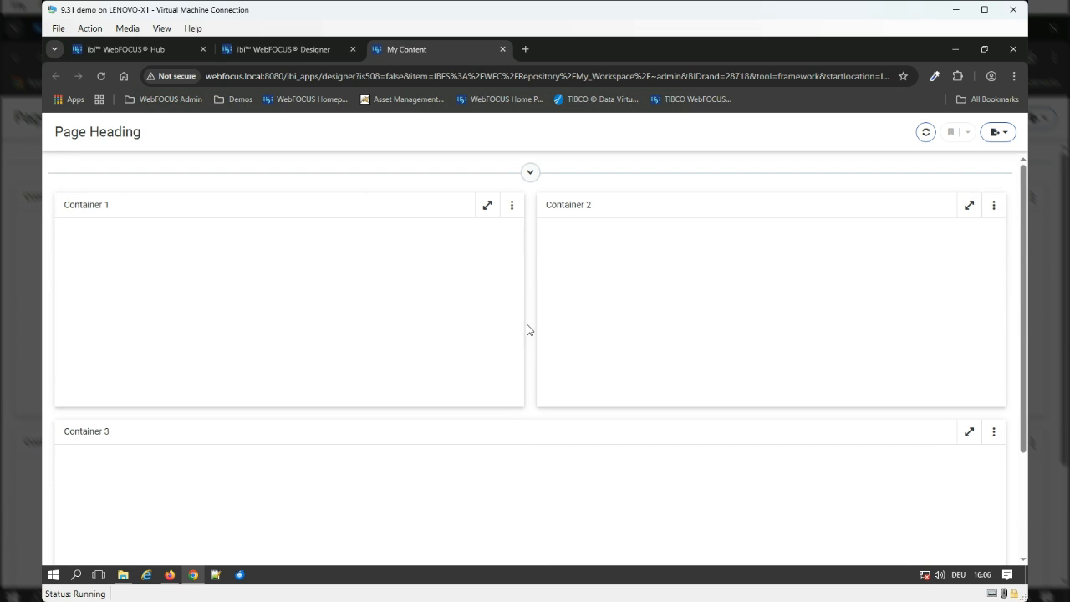
left_click(529, 173)
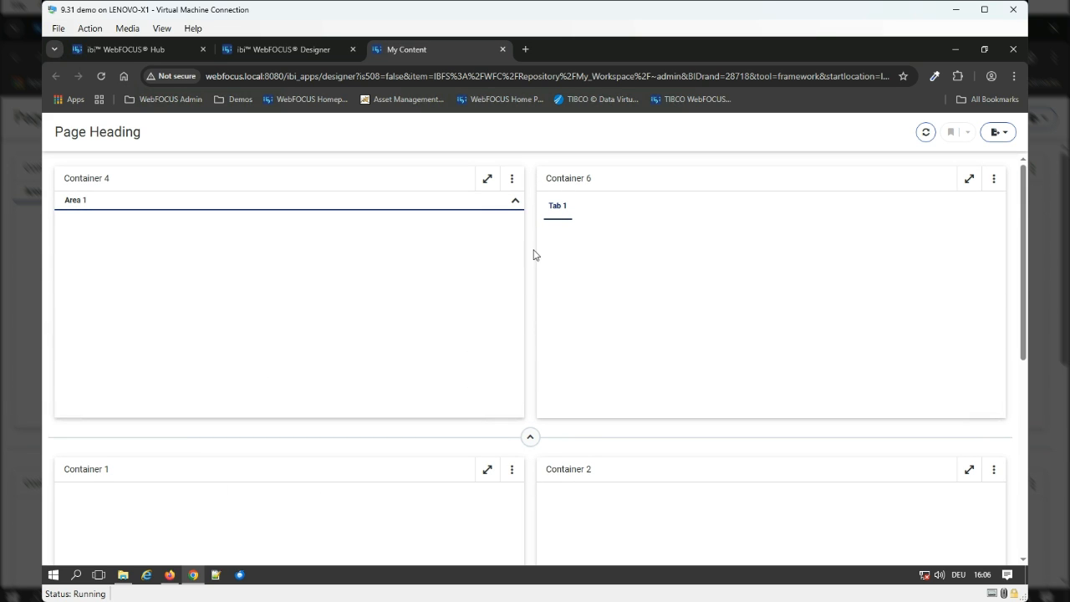
left_click(530, 436)
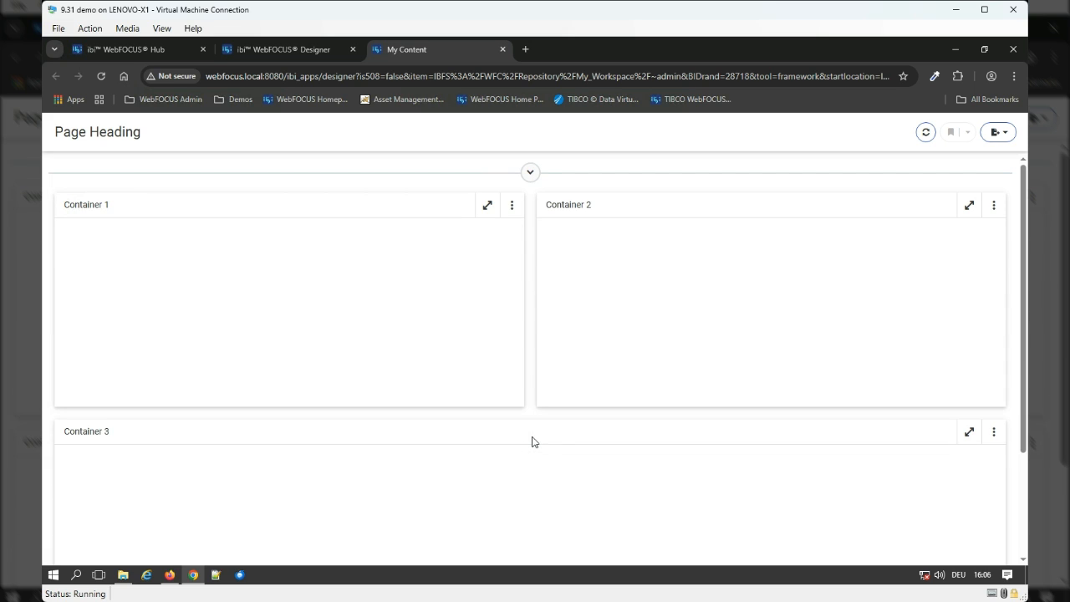
scroll(643, 482, "down", 3)
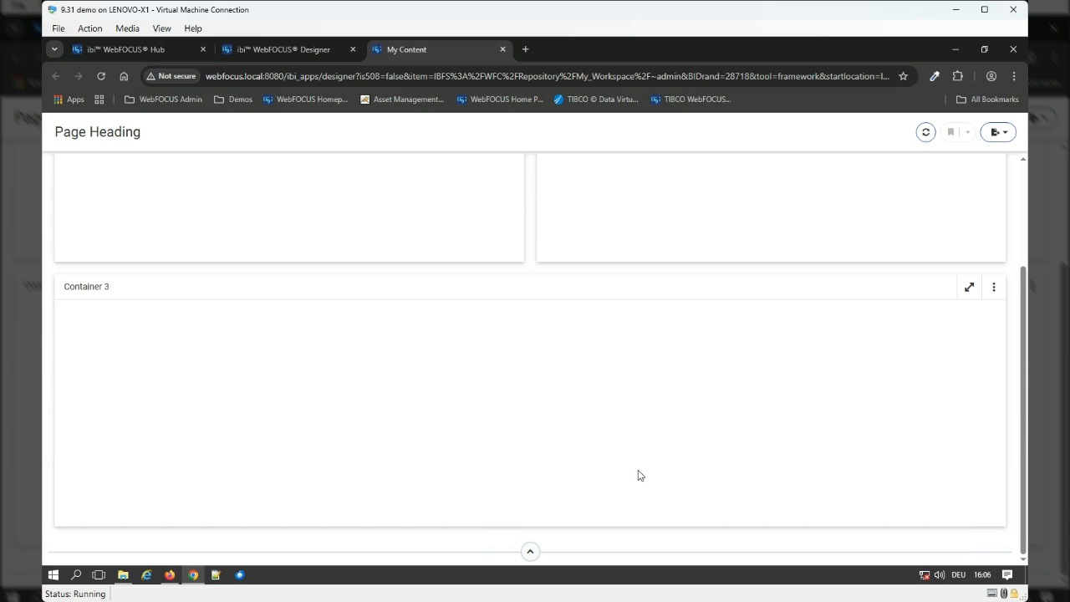
left_click(529, 553)
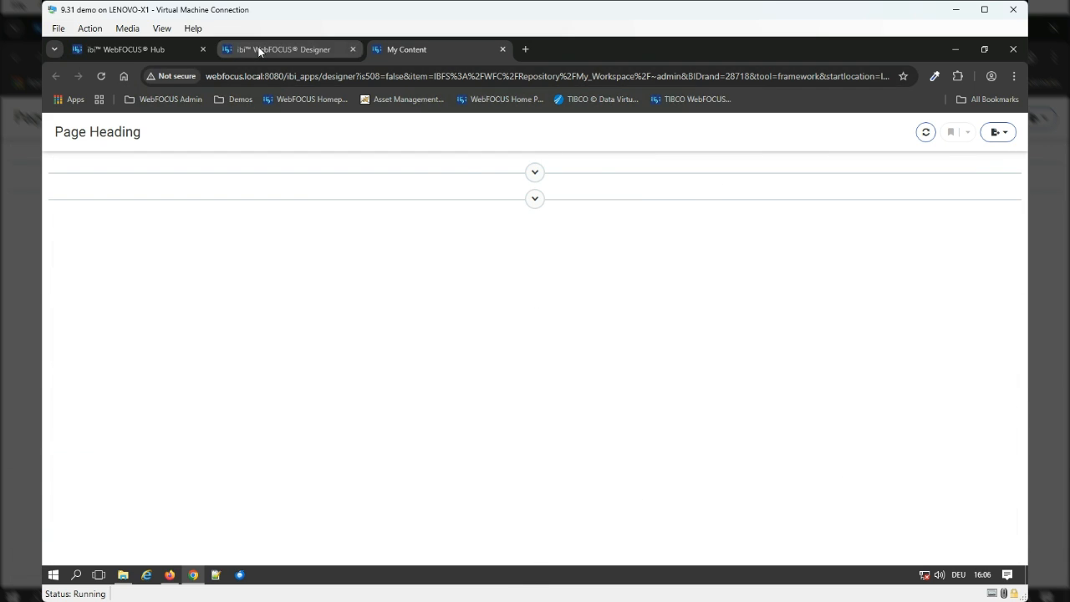
Return to the WebFOCUS Designer browser tab and open the Top section's settings from its edge on the canvas.
left_click(259, 49)
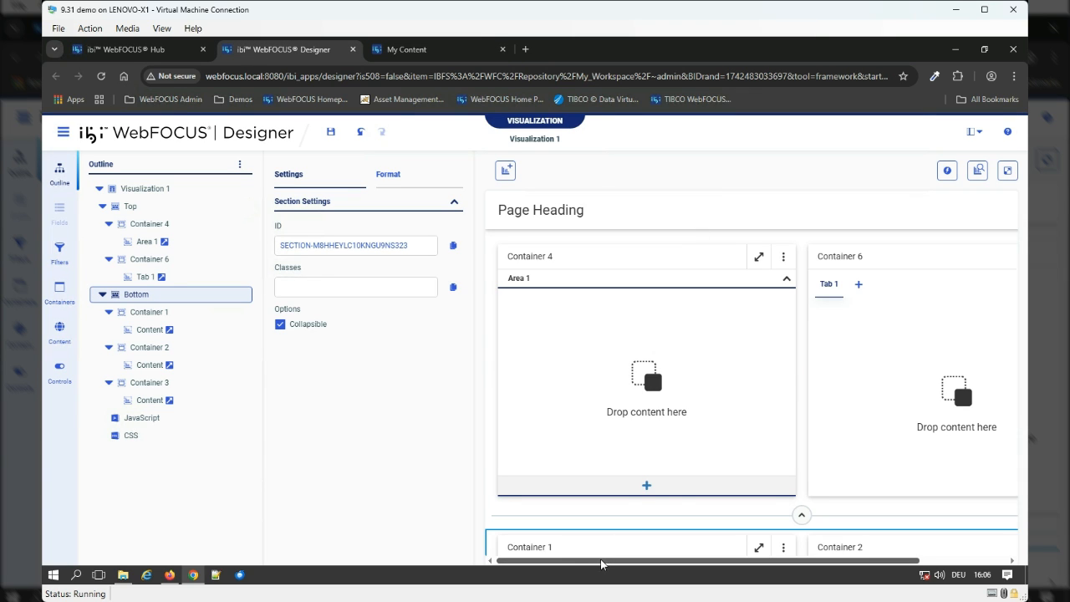
left_click_drag(601, 560, 898, 588)
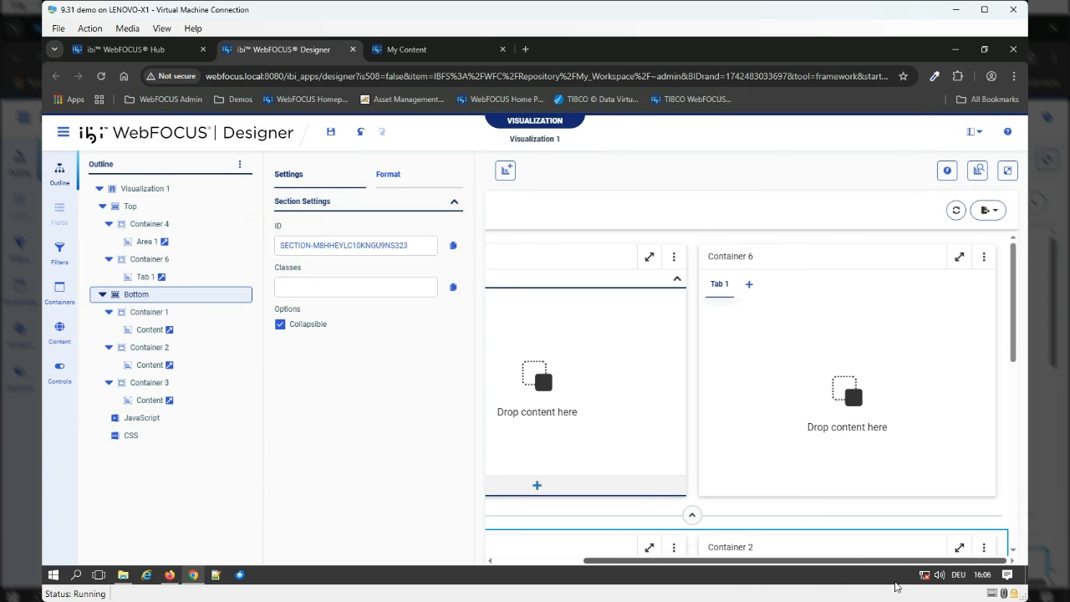
right_click(1008, 320)
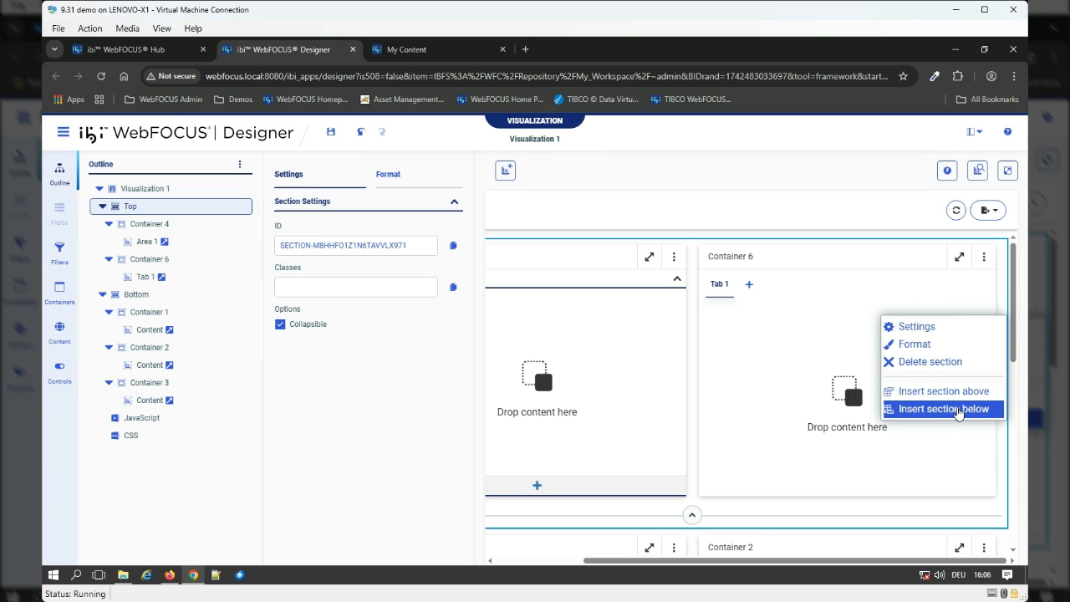
left_click(934, 327)
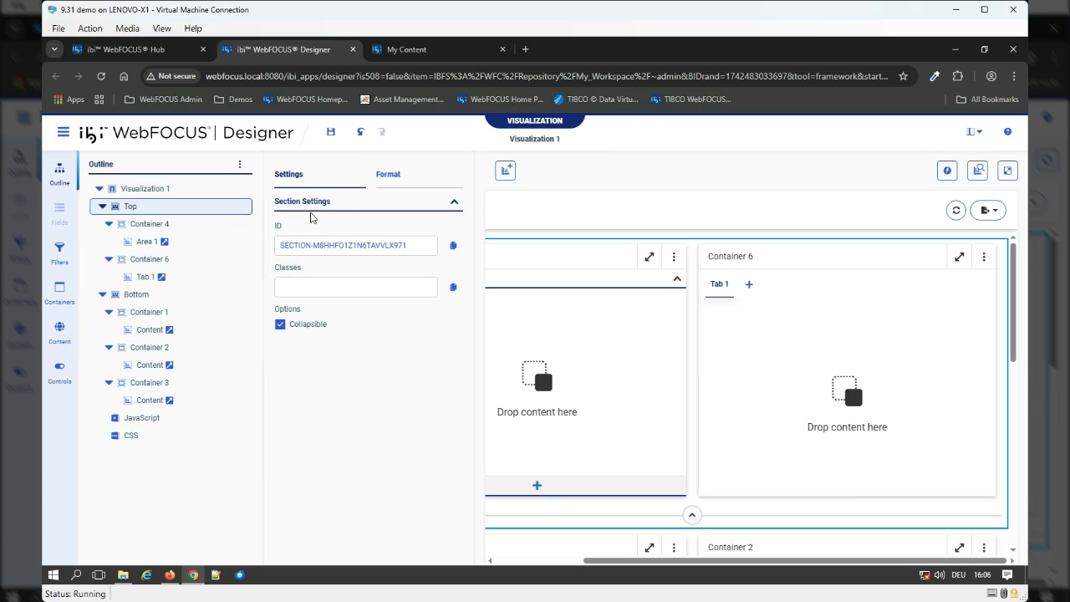
Bring up the Top section's context options on the canvas.
right_click(1005, 326)
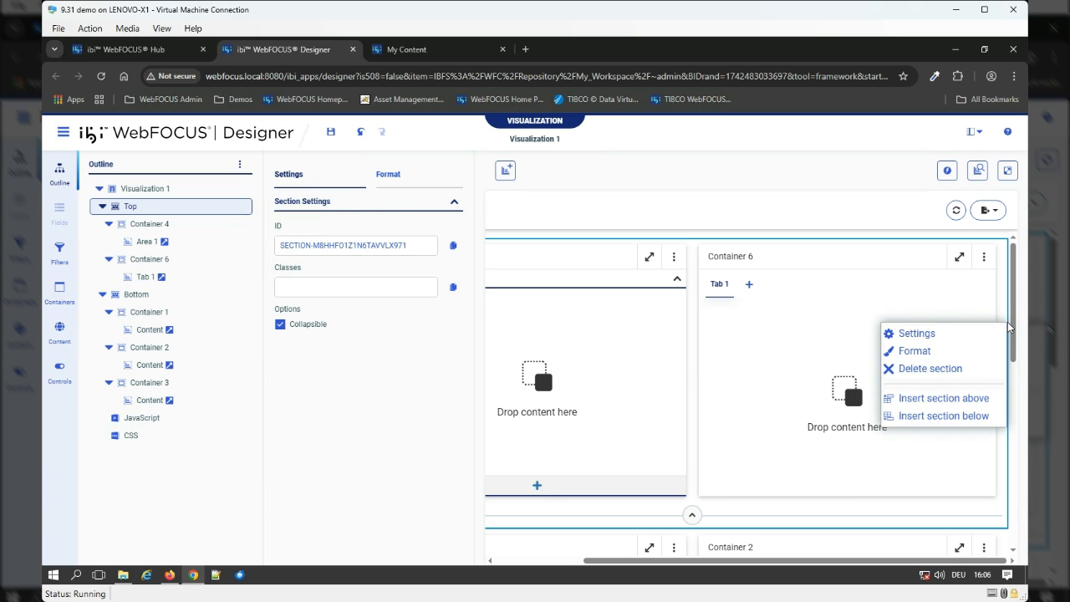